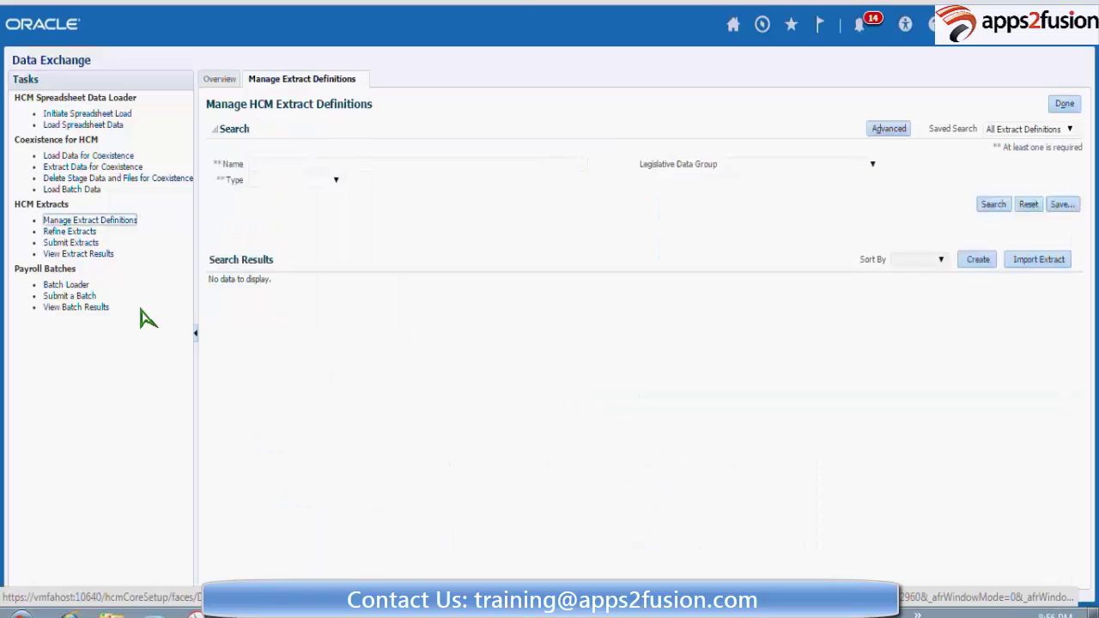
Search extract definitions for 'Business Object Keymapp', then rerun the search with the name trimmed.
left_click(348, 164)
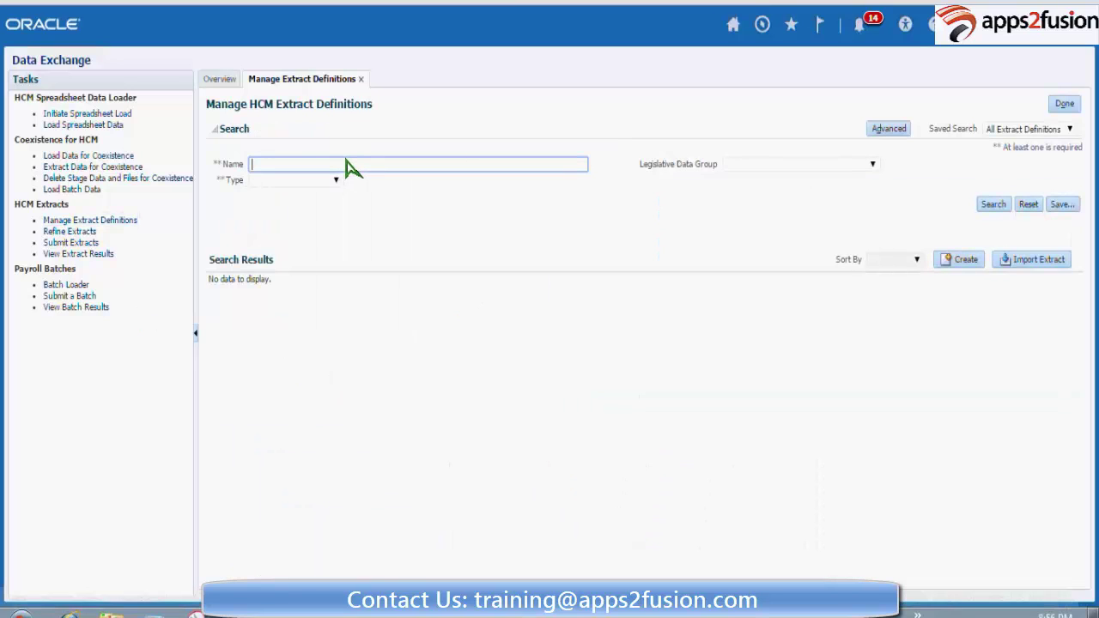
type("Business ")
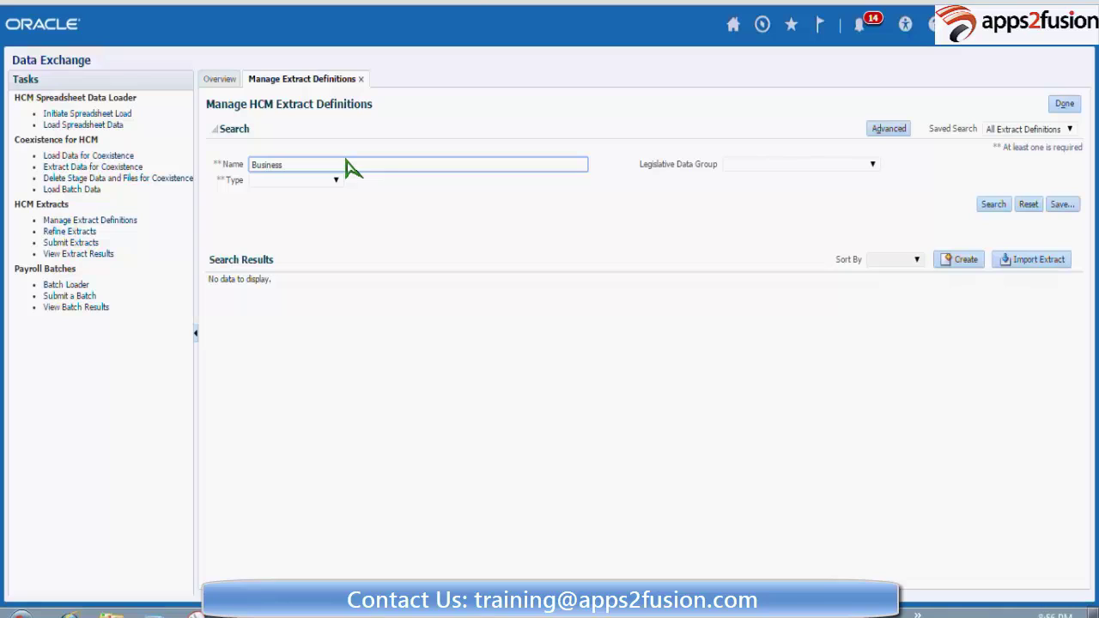
type("Object Keymapp")
left_click(999, 205)
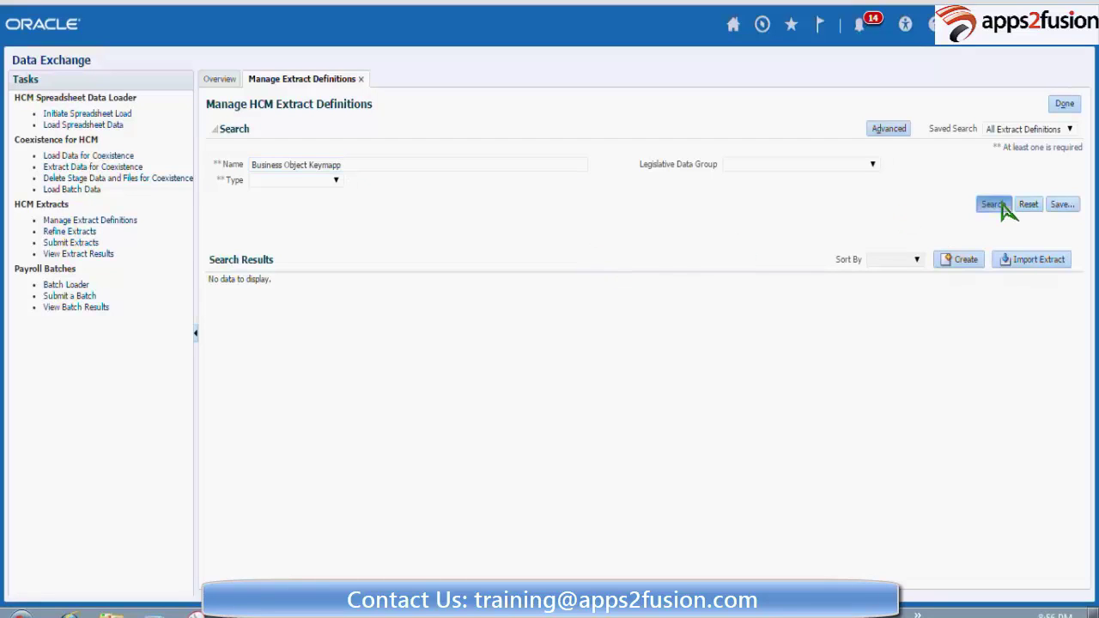
left_click(357, 169)
key("BackSpace")
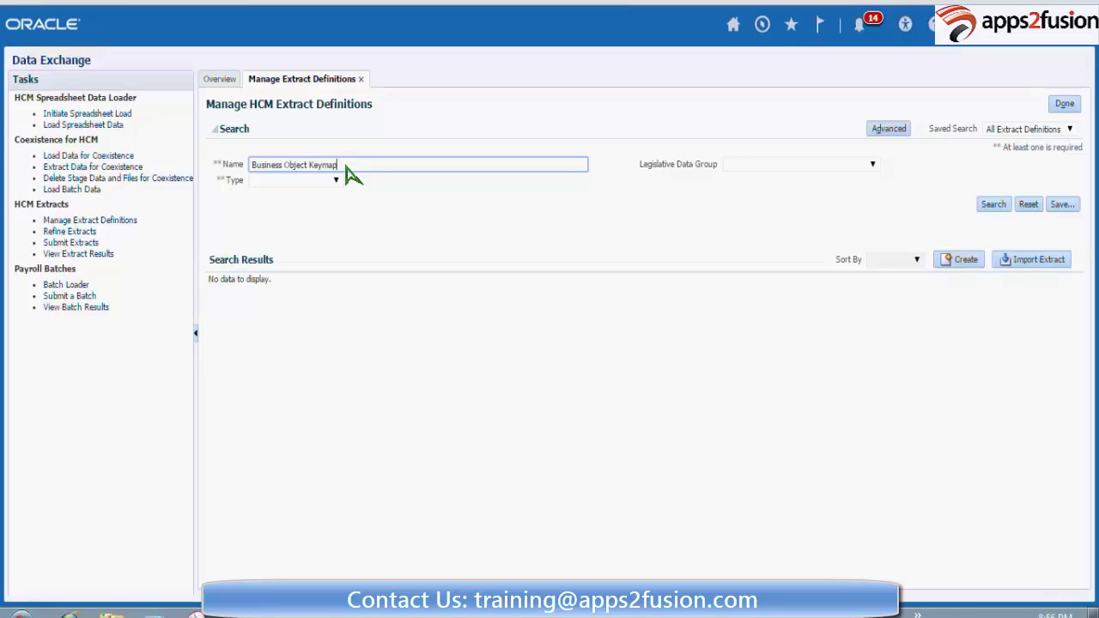
key("BackSpace")
key("BackSpace")
key("BackSpace")
key("BackSpace")
key("BackSpace")
key("BackSpace")
key("BackSpace")
key("Return")
Collapse and restore the Tasks panel, then shorten the Name criterion to 'Business'.
left_click(196, 335)
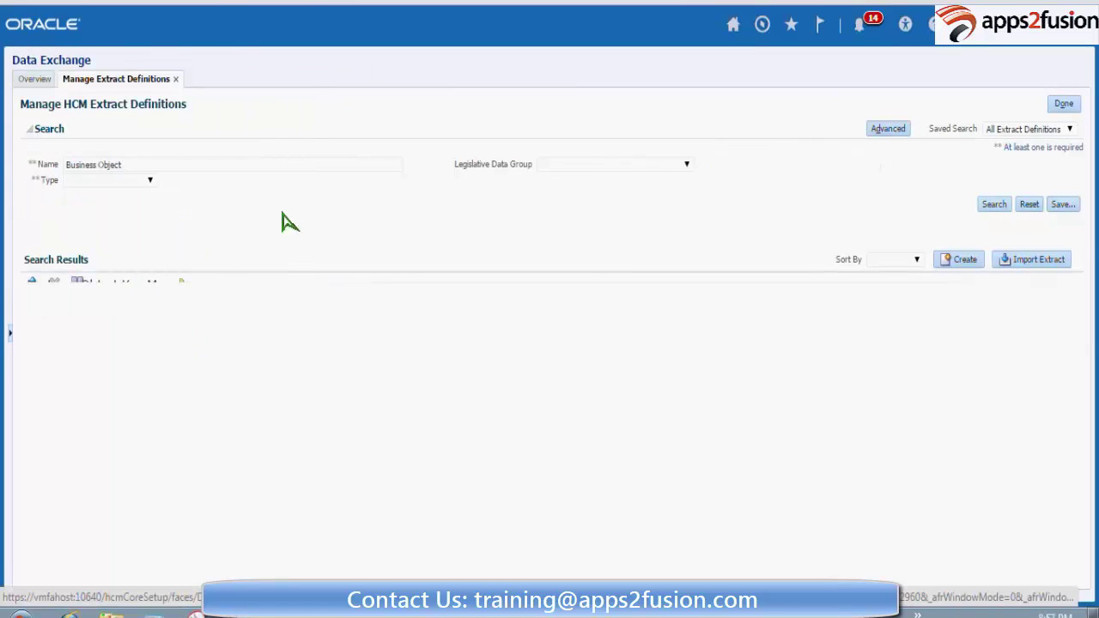
left_click(11, 335)
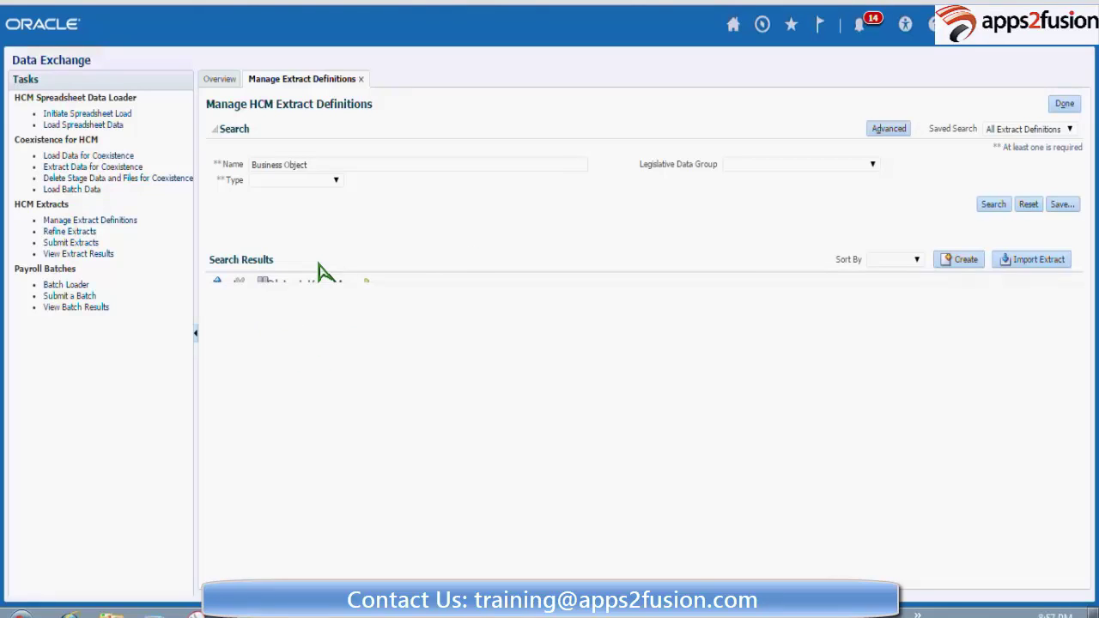
left_click(311, 166)
key("BackSpace")
key("BackSpace")
key("BackSpace")
key("BackSpace")
key("BackSpace")
key("BackSpace")
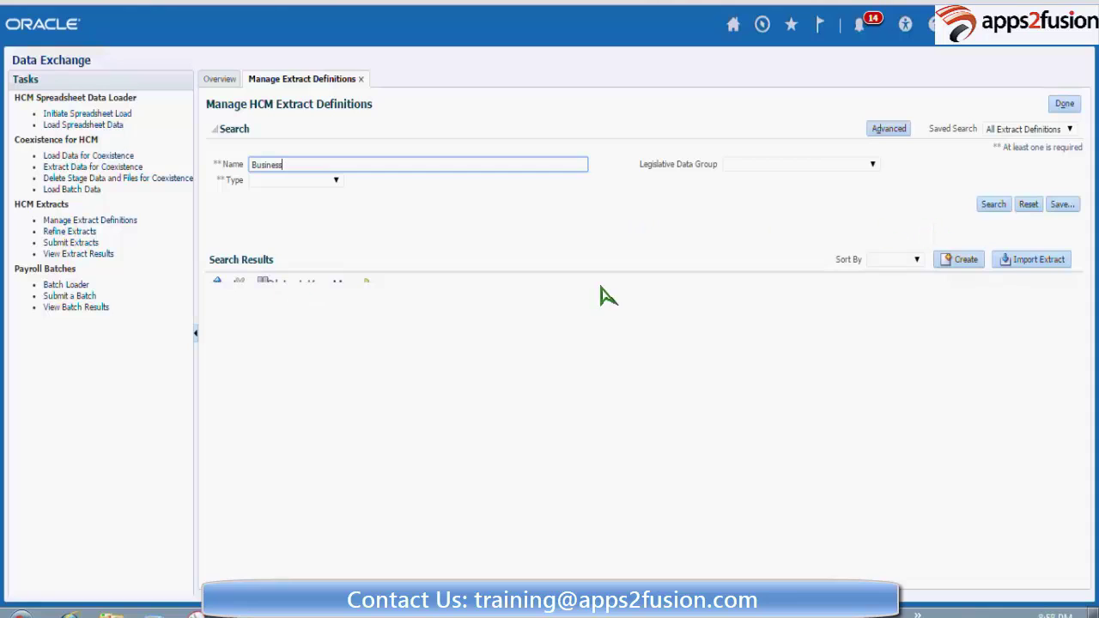
Select the matching Business extract definition in the search results.
left_click(316, 284)
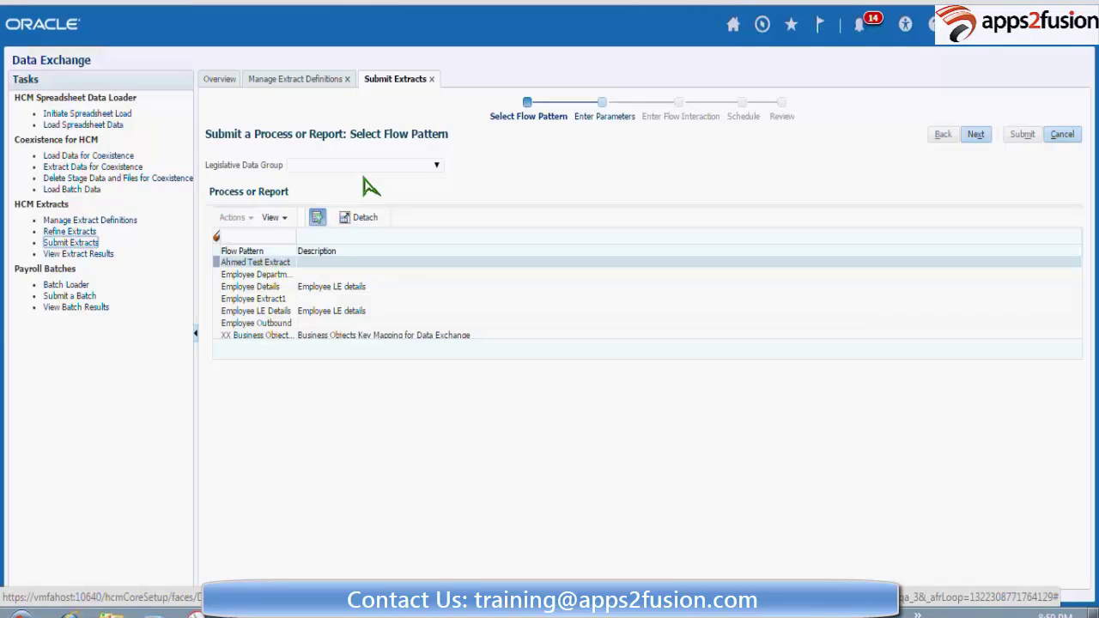
Choose legislative data group US_XYZ_CORP_US_LDG and the Business Object Key Map flow pattern, then continue.
left_click(364, 166)
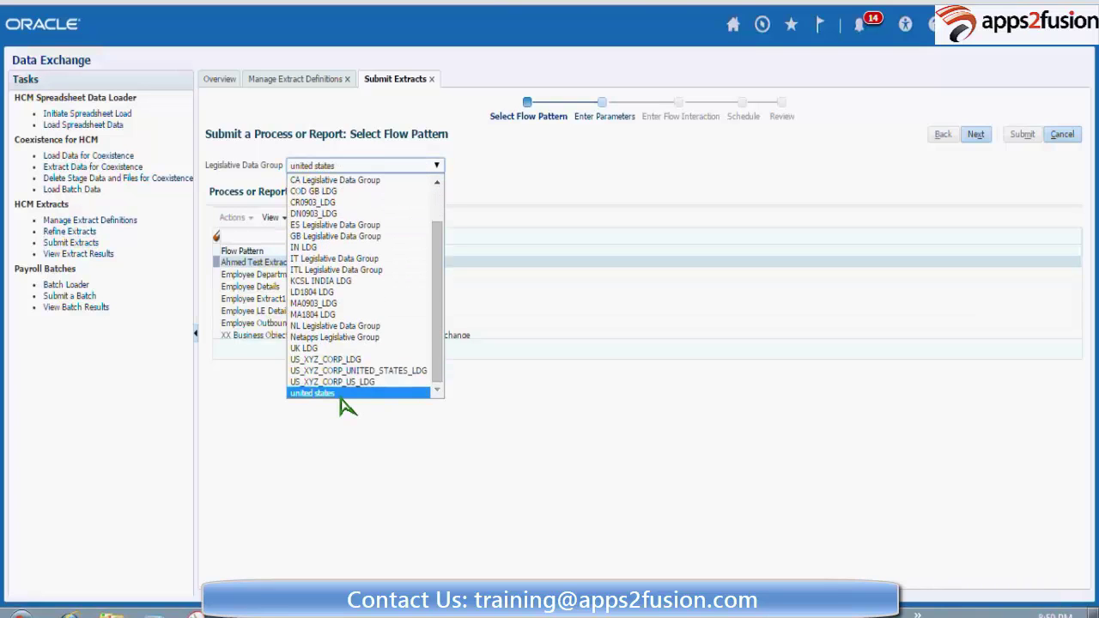
key("Up")
key("Return")
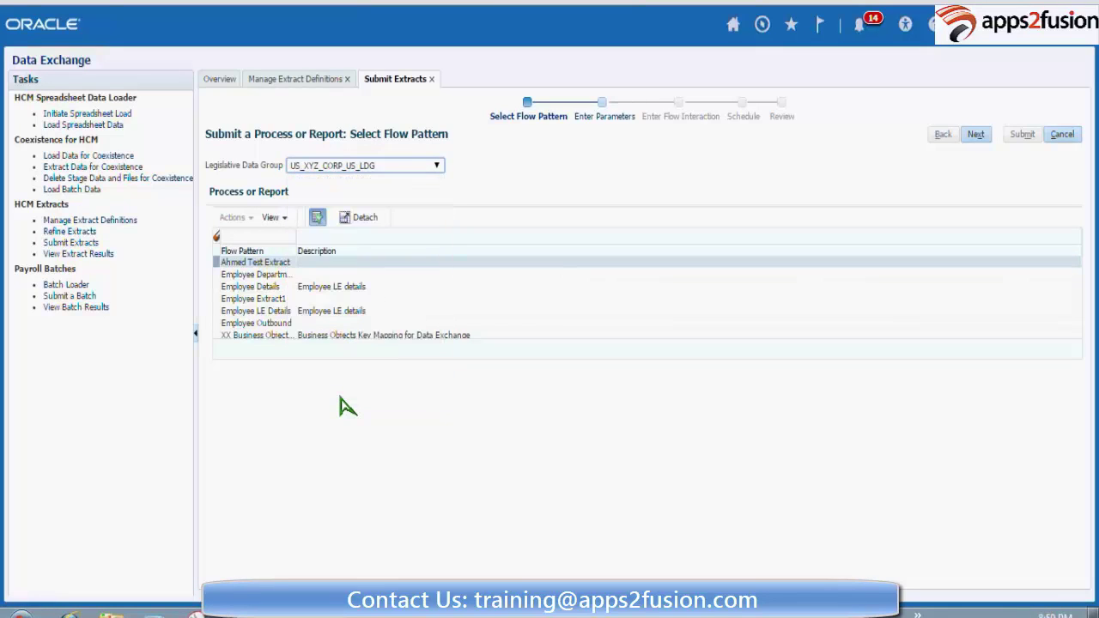
left_click(254, 241)
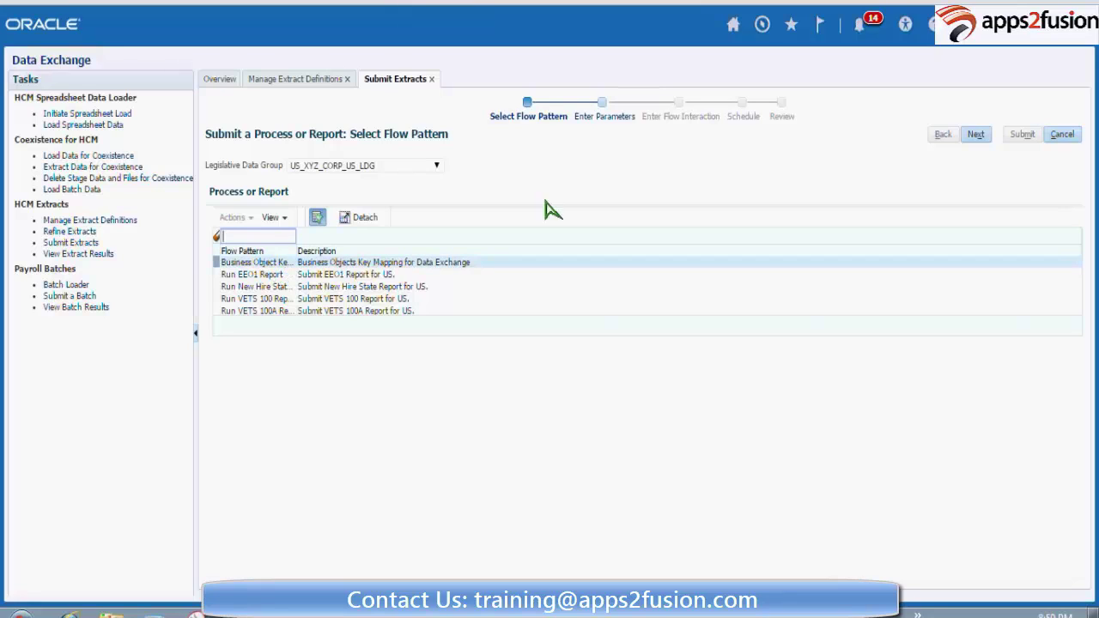
left_click(976, 136)
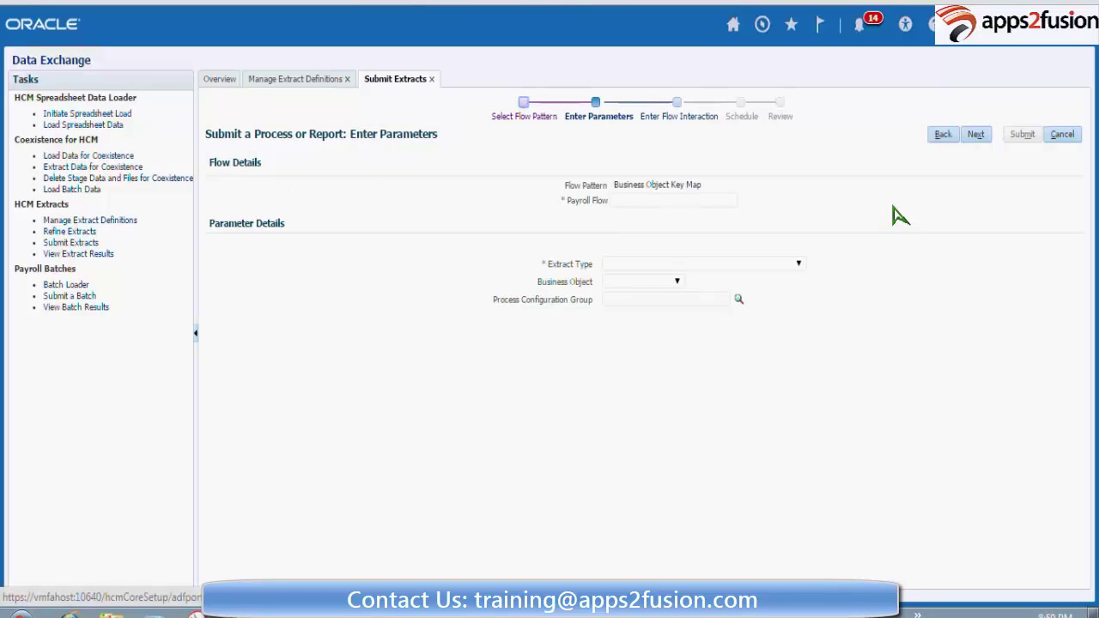
Enter AQZ as the Payroll Flow name for the submission.
left_click(644, 205)
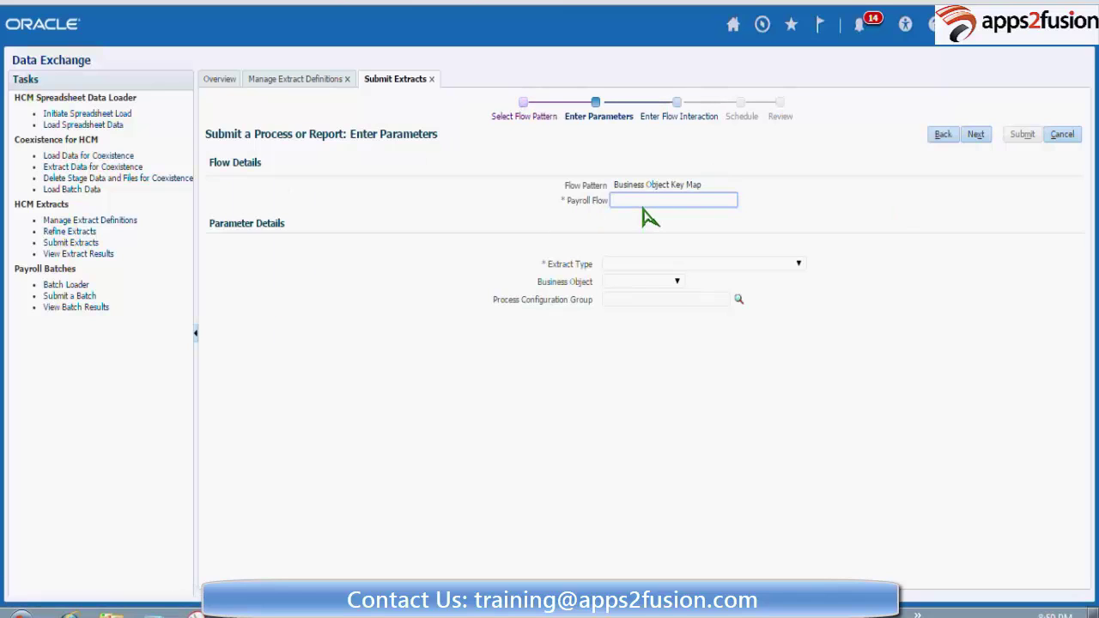
type("AQZ")
left_click(664, 266)
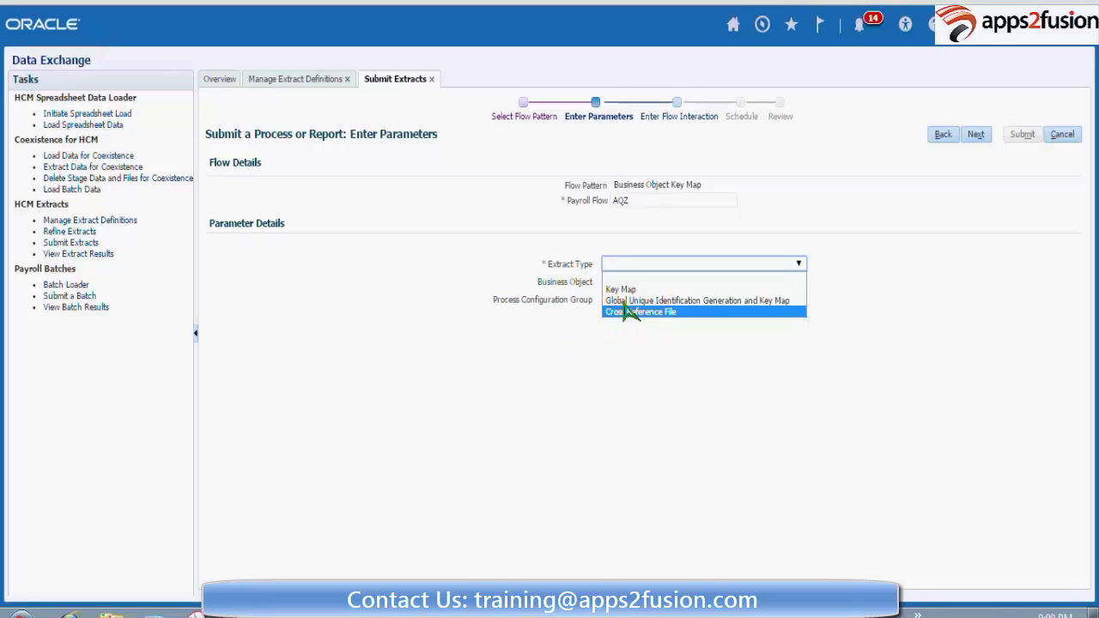
Set Extract Type to Global Unique Identification Generation and Key Map.
left_click(620, 294)
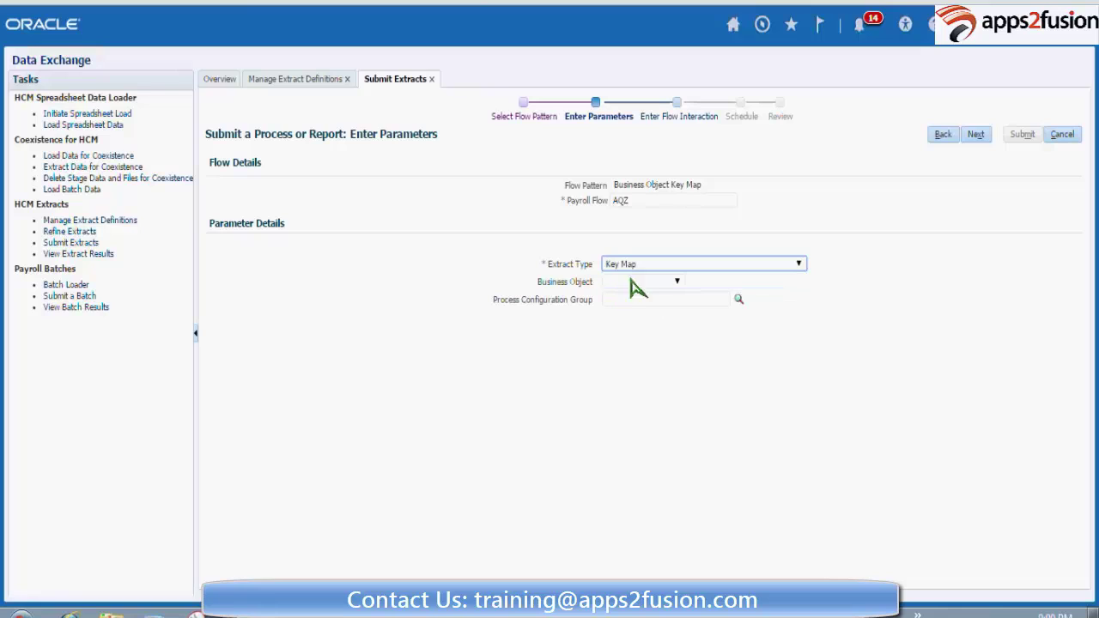
left_click(680, 267)
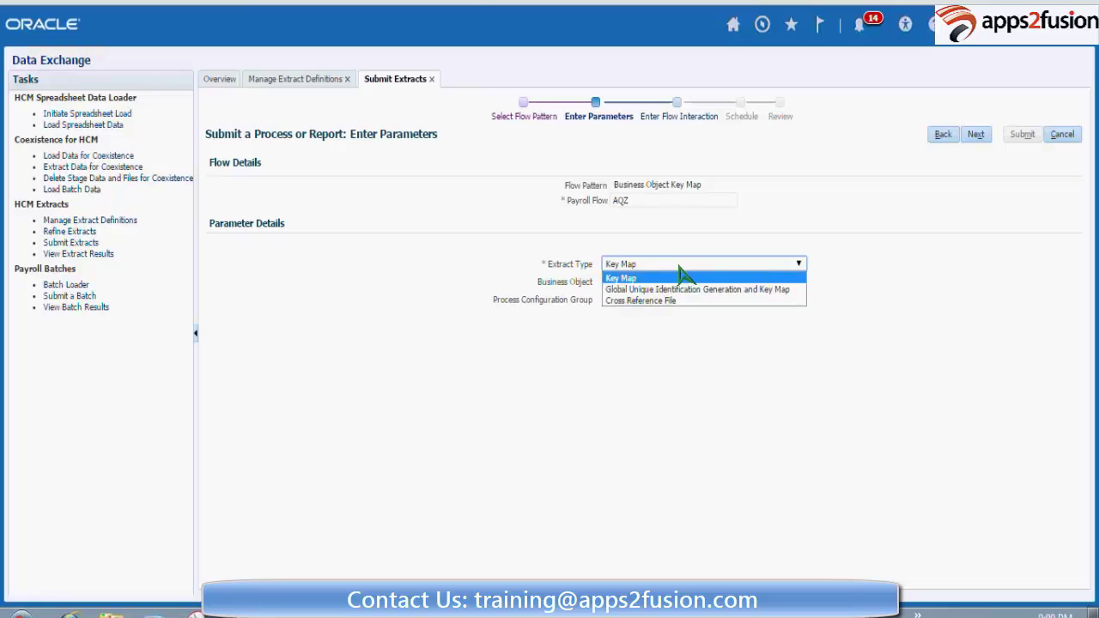
left_click(672, 292)
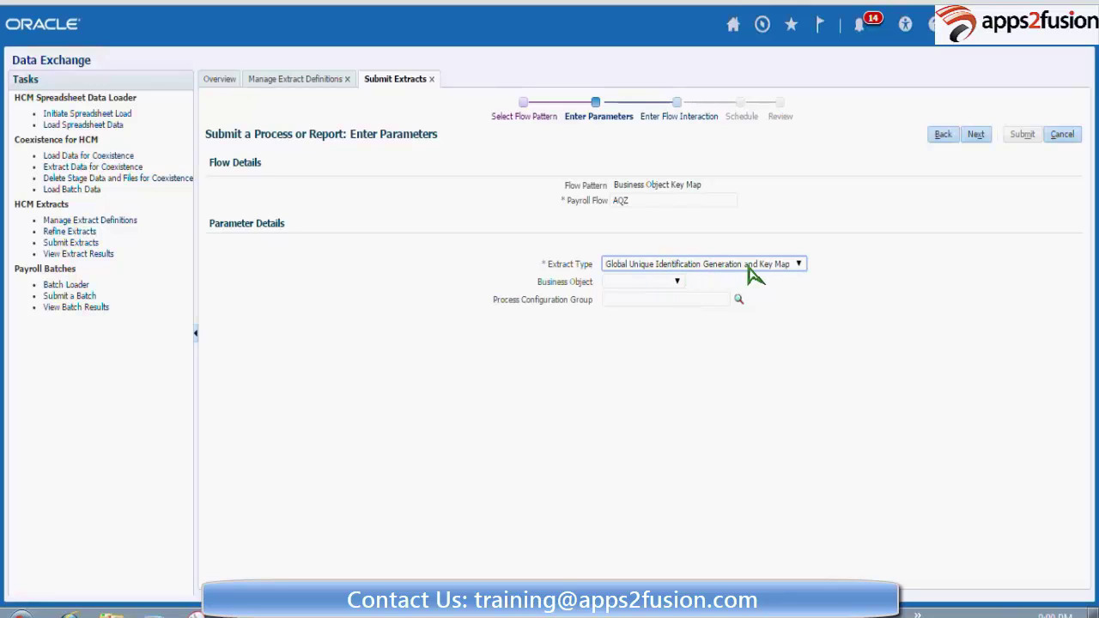
left_click(670, 269)
left_click(668, 264)
left_click(977, 138)
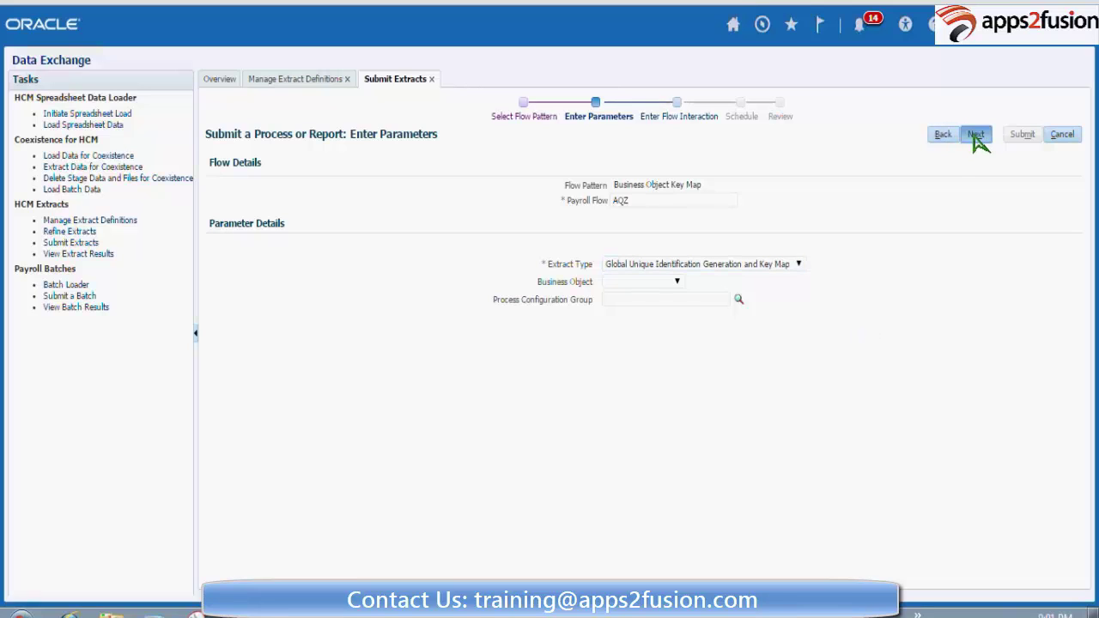
left_click(652, 285)
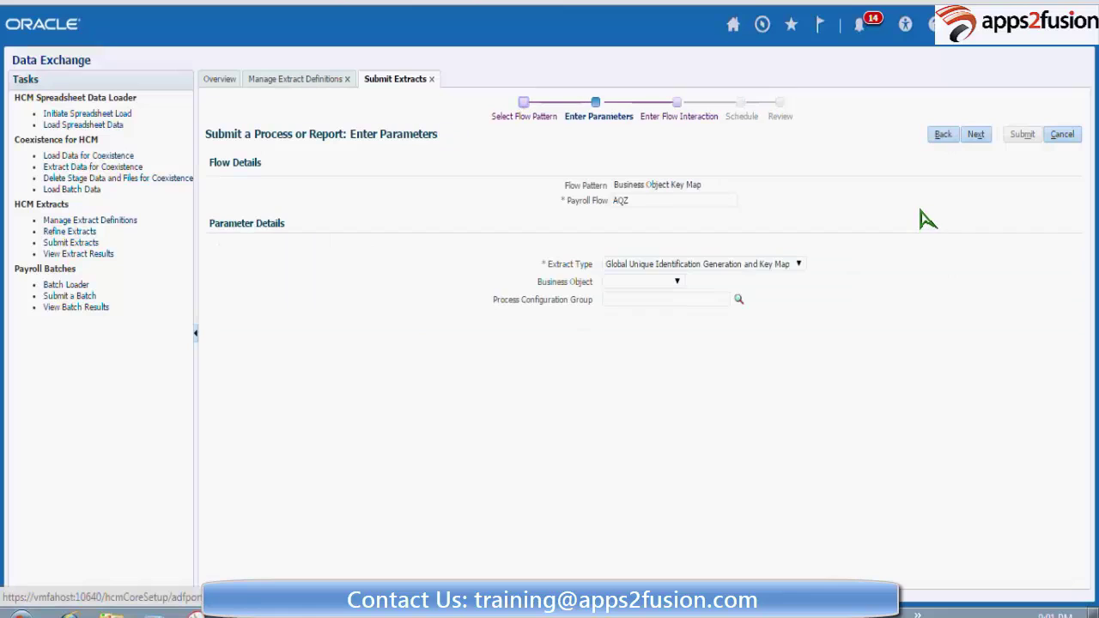
Review the Business Object options, then advance to the Enter Flow Interaction step.
left_click(667, 286)
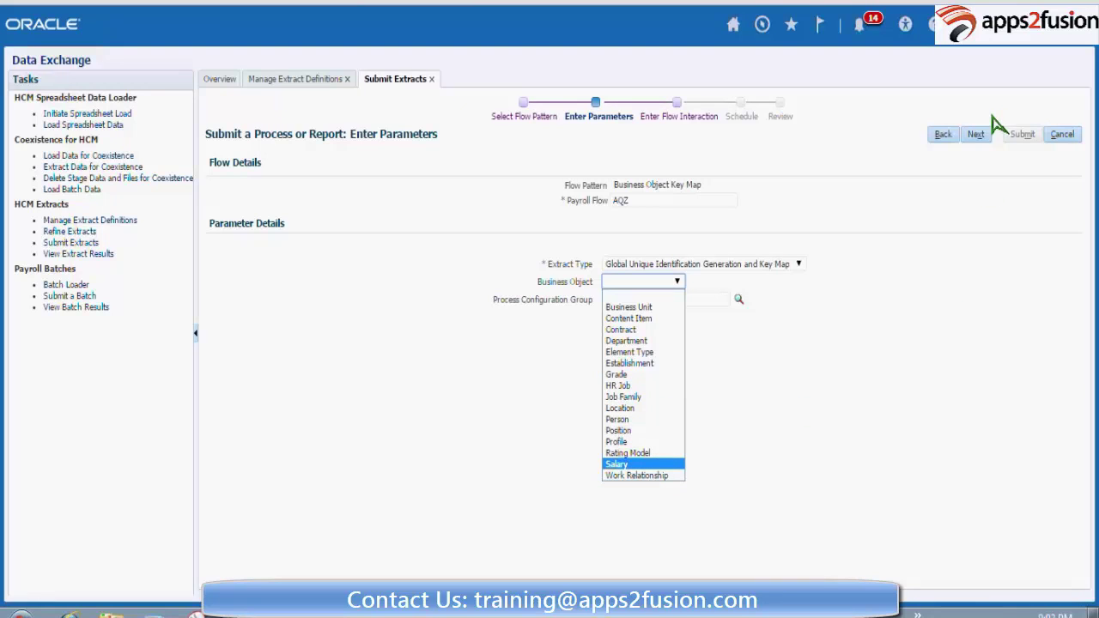
left_click(980, 137)
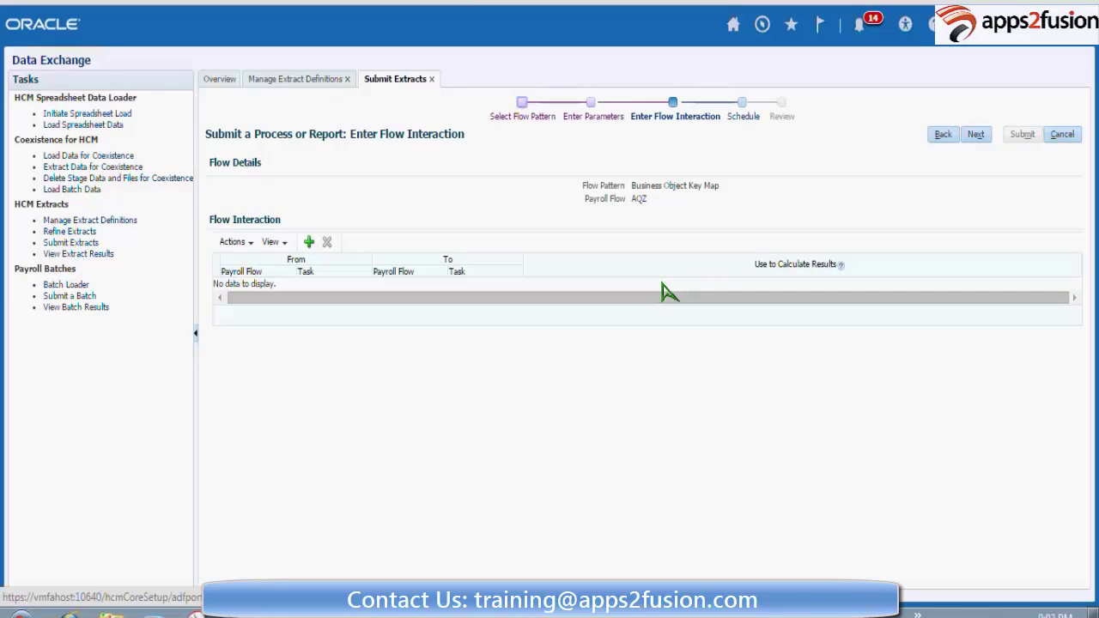
Move from Enter Flow Interaction on to the Schedule step.
left_click(976, 135)
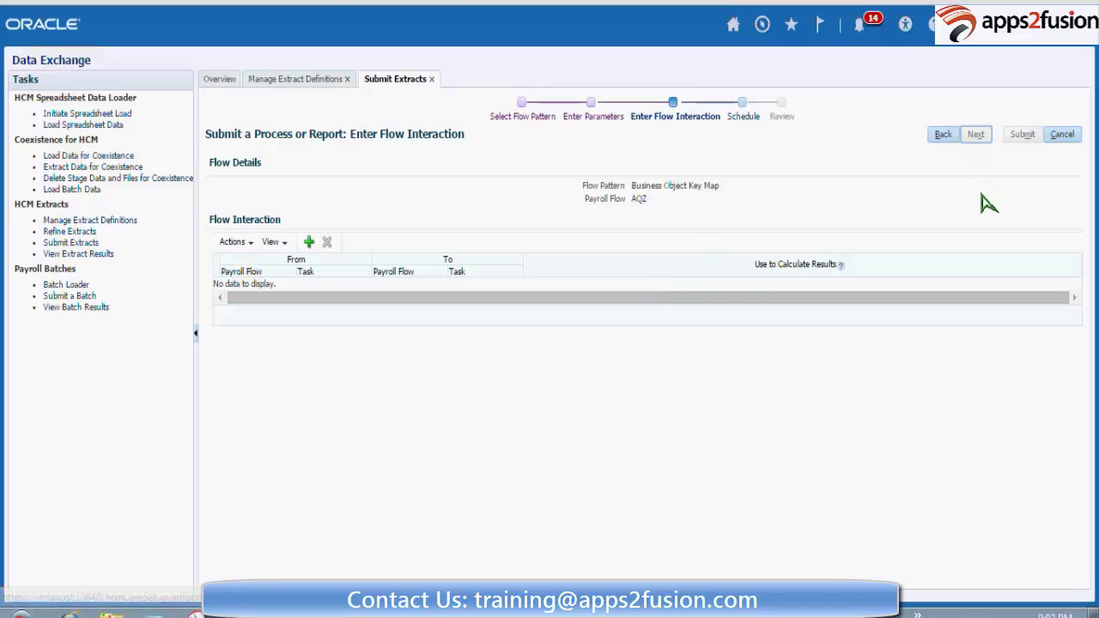